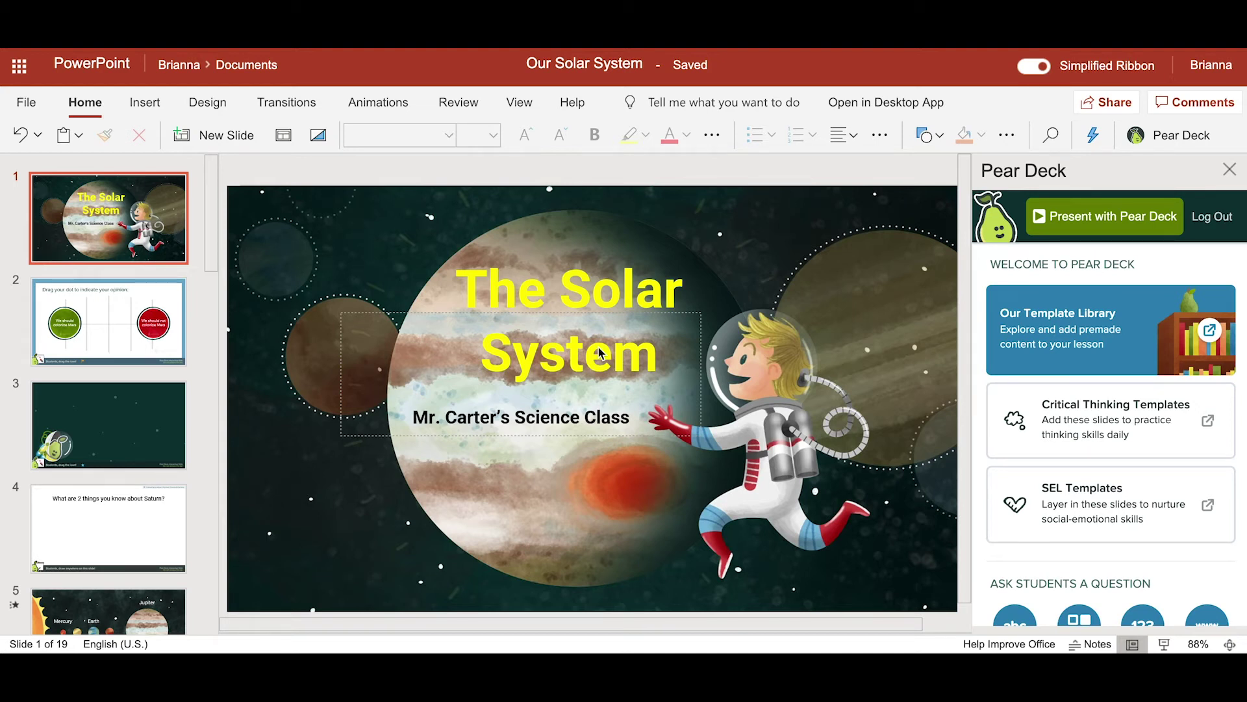
Reload the Pear Deck panel and launch the session with join code bwxfd and six students.
{"action": "left_click", "coordinate": [1160, 140]}
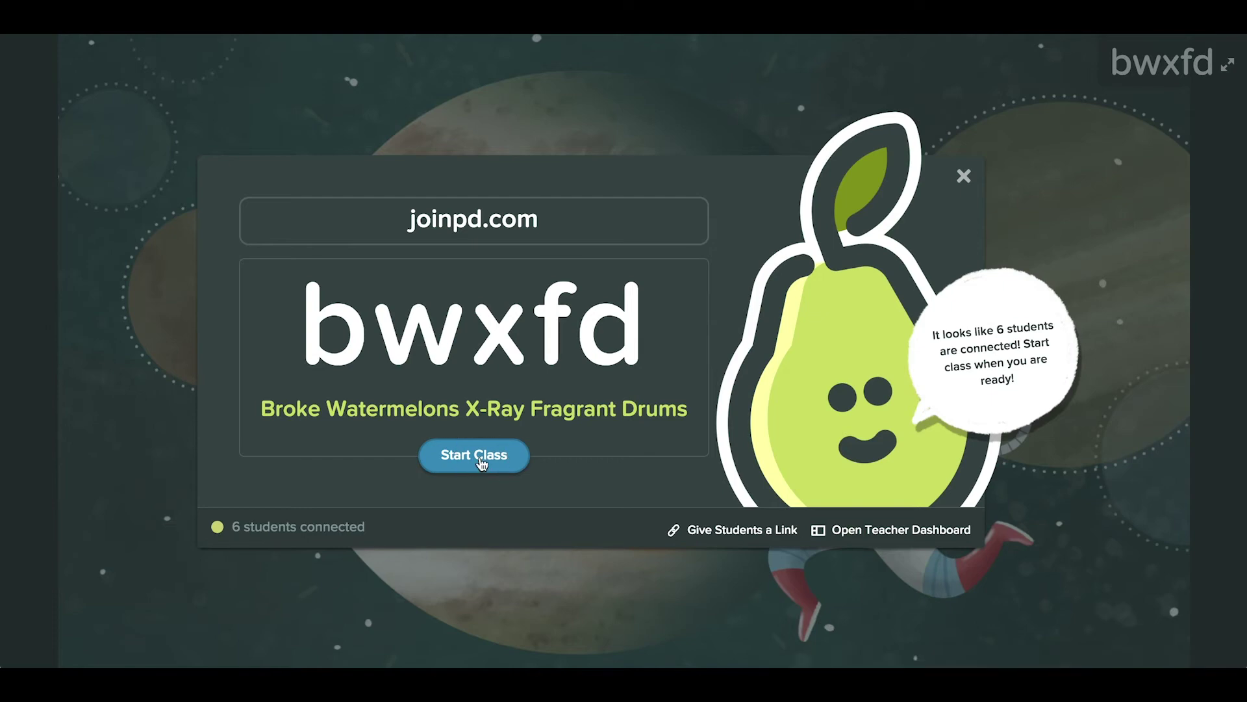
Start the class and advance to slide 3, the question about today's topic.
{"action": "left_click", "coordinate": [477, 458]}
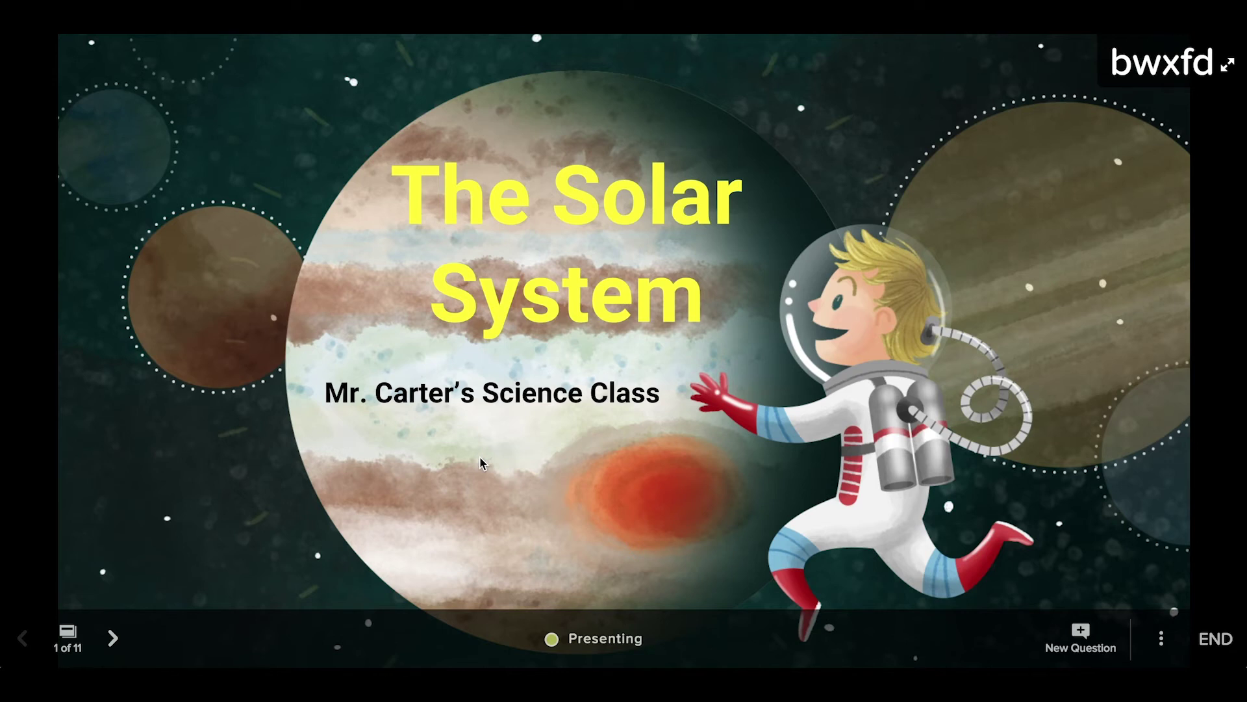
{"action": "left_click", "coordinate": [113, 640]}
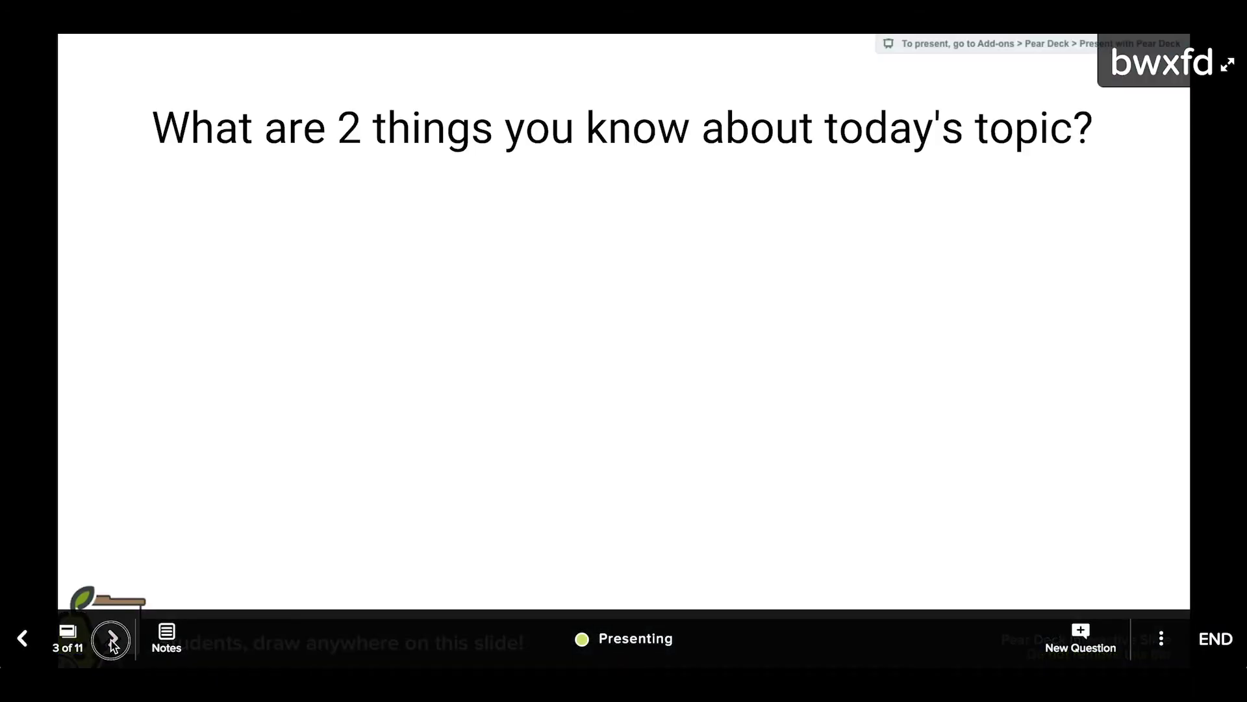
On the gas-planet drawing slide, label the planet NEPTUNE! and brush five yellow stars around it.
{"action": "left_click", "coordinate": [113, 641]}
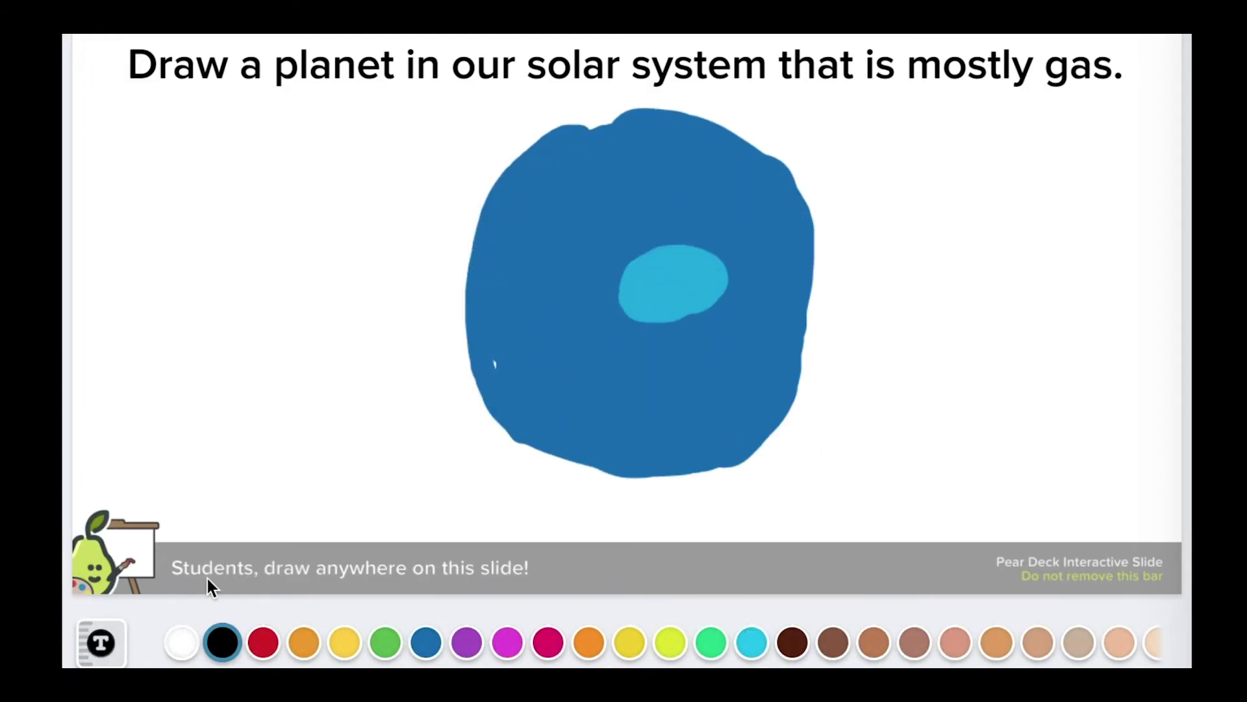
{"action": "left_click", "coordinate": [293, 274]}
{"action": "type", "text": "NEPTUNE!"}
{"action": "left_click", "coordinate": [345, 642]}
{"action": "left_click_drag", "start_coordinate": [857, 141], "coordinate": [858, 215]}
{"action": "left_click_drag", "start_coordinate": [848, 341], "coordinate": [848, 429]}
{"action": "left_click_drag", "start_coordinate": [389, 380], "coordinate": [419, 482]}
{"action": "left_click_drag", "start_coordinate": [419, 107], "coordinate": [430, 191]}
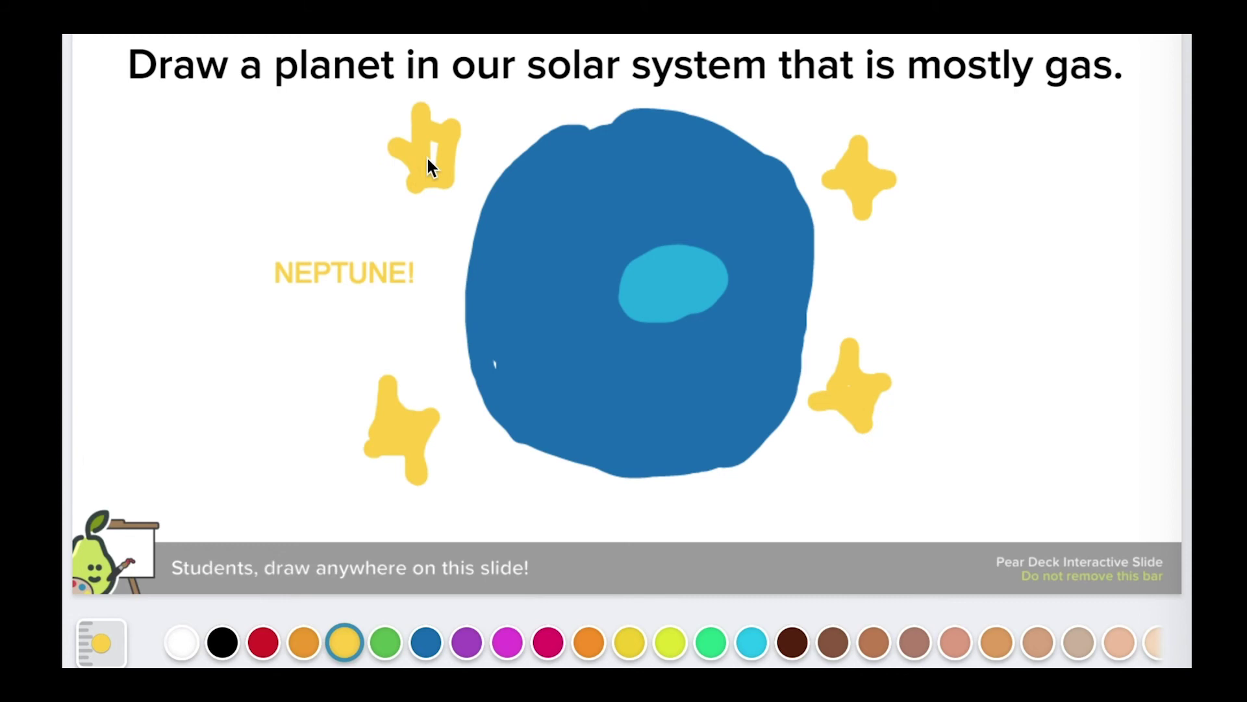
{"action": "left_click_drag", "start_coordinate": [156, 404], "coordinate": [202, 411]}
Show the students' gas-planet drawings on the projector with Show Responses.
{"action": "left_click", "coordinate": [888, 638]}
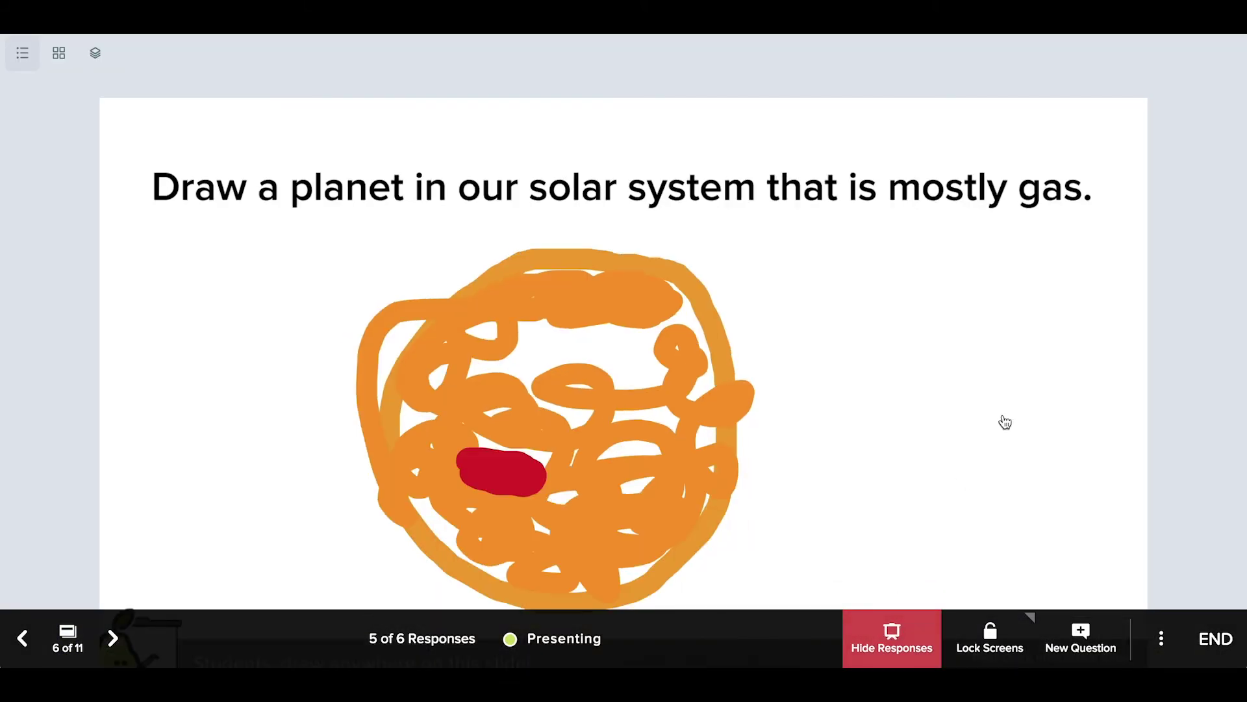
{"action": "scroll", "coordinate": [1052, 365], "scroll_direction": "down", "scroll_amount": 5}
{"action": "scroll", "coordinate": [1053, 368], "scroll_direction": "down", "scroll_amount": 5}
{"action": "scroll", "coordinate": [1053, 367], "scroll_direction": "down", "scroll_amount": 2}
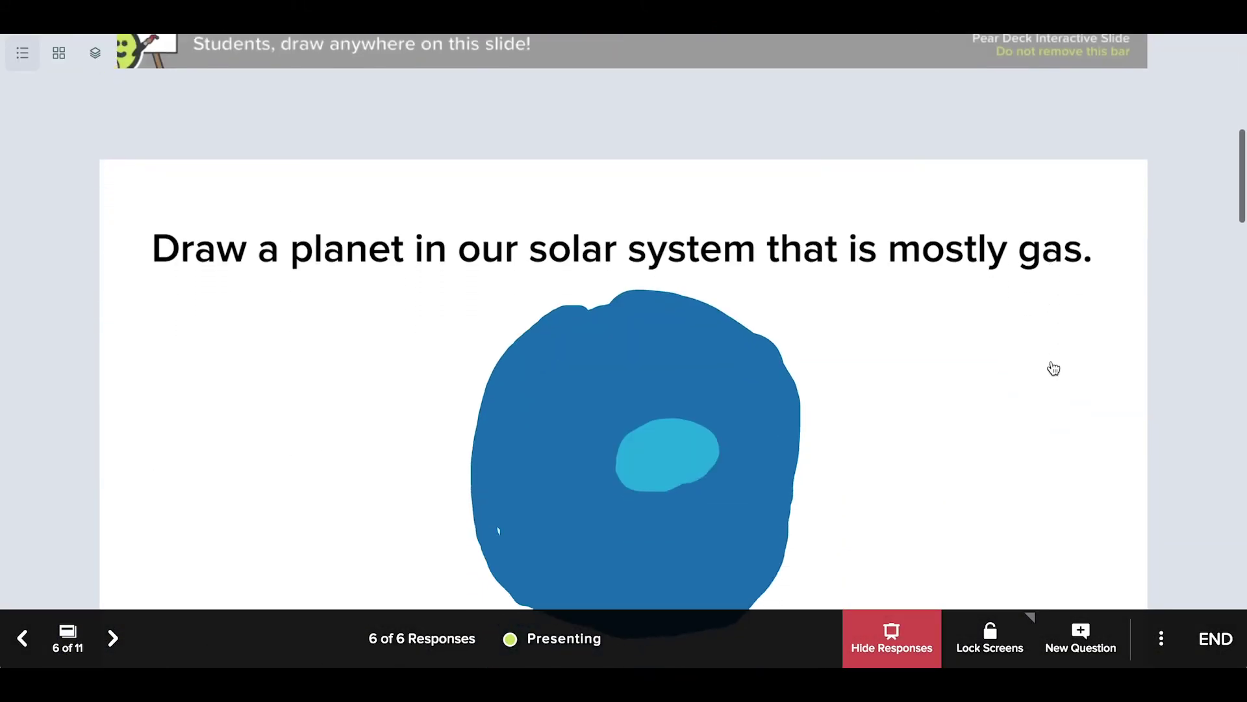
{"action": "scroll", "coordinate": [1054, 368], "scroll_direction": "down", "scroll_amount": 4}
{"action": "scroll", "coordinate": [1053, 367], "scroll_direction": "down", "scroll_amount": 3}
{"action": "scroll", "coordinate": [1054, 369], "scroll_direction": "down", "scroll_amount": 5}
{"action": "scroll", "coordinate": [1054, 368], "scroll_direction": "down", "scroll_amount": 2}
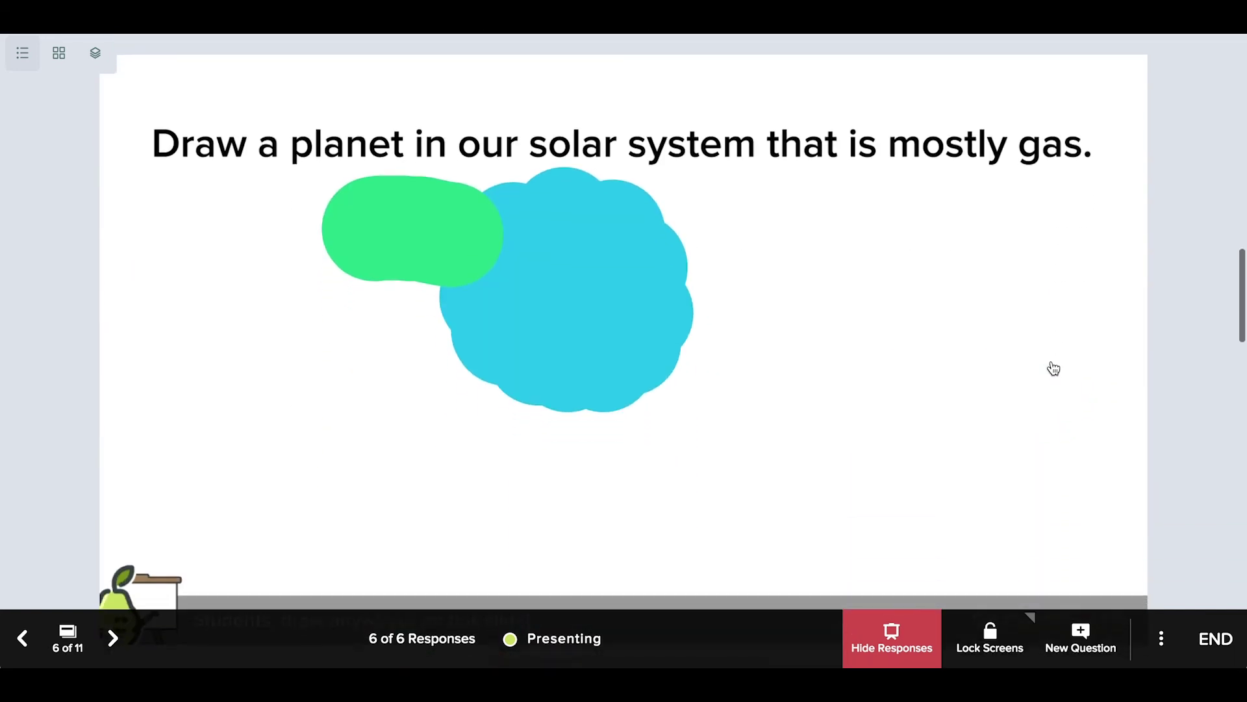
{"action": "scroll", "coordinate": [1053, 368], "scroll_direction": "down", "scroll_amount": 5}
{"action": "scroll", "coordinate": [1054, 369], "scroll_direction": "down", "scroll_amount": 4}
{"action": "scroll", "coordinate": [1054, 368], "scroll_direction": "down", "scroll_amount": 3}
{"action": "scroll", "coordinate": [1053, 367], "scroll_direction": "down", "scroll_amount": 1}
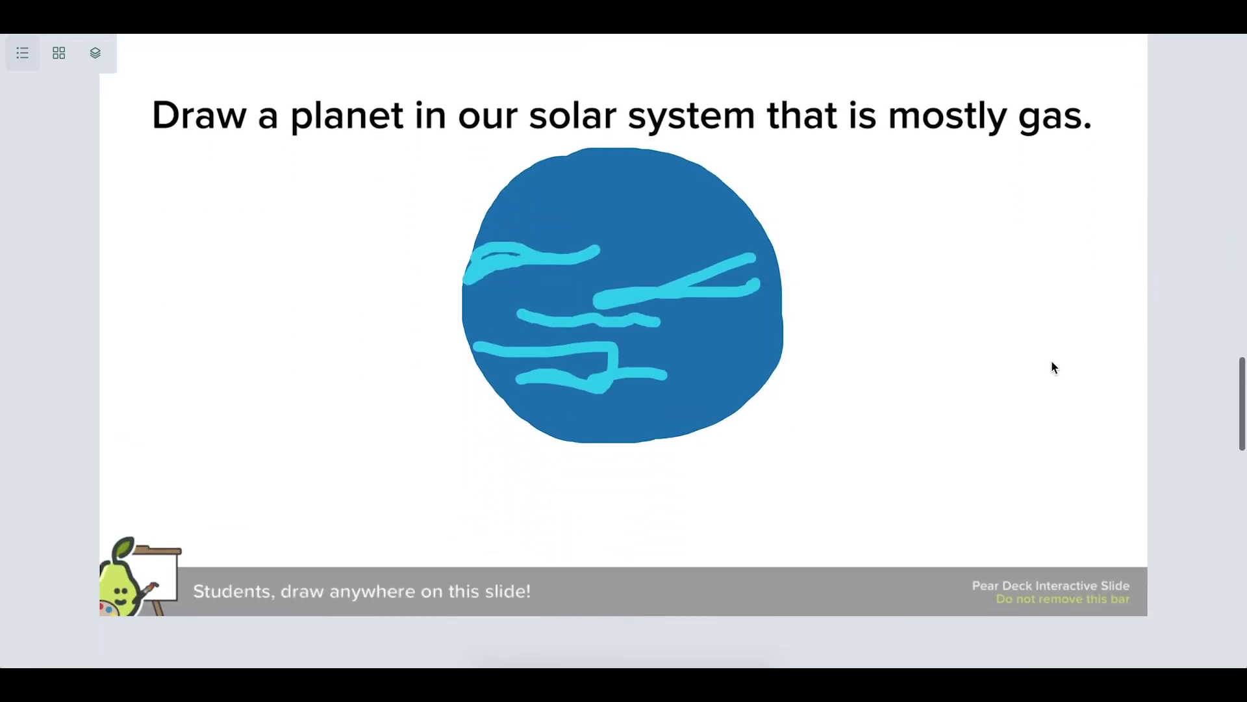
{"action": "scroll", "coordinate": [1053, 367], "scroll_direction": "down", "scroll_amount": 5}
{"action": "scroll", "coordinate": [1053, 367], "scroll_direction": "down", "scroll_amount": 4}
{"action": "scroll", "coordinate": [1053, 367], "scroll_direction": "down", "scroll_amount": 5}
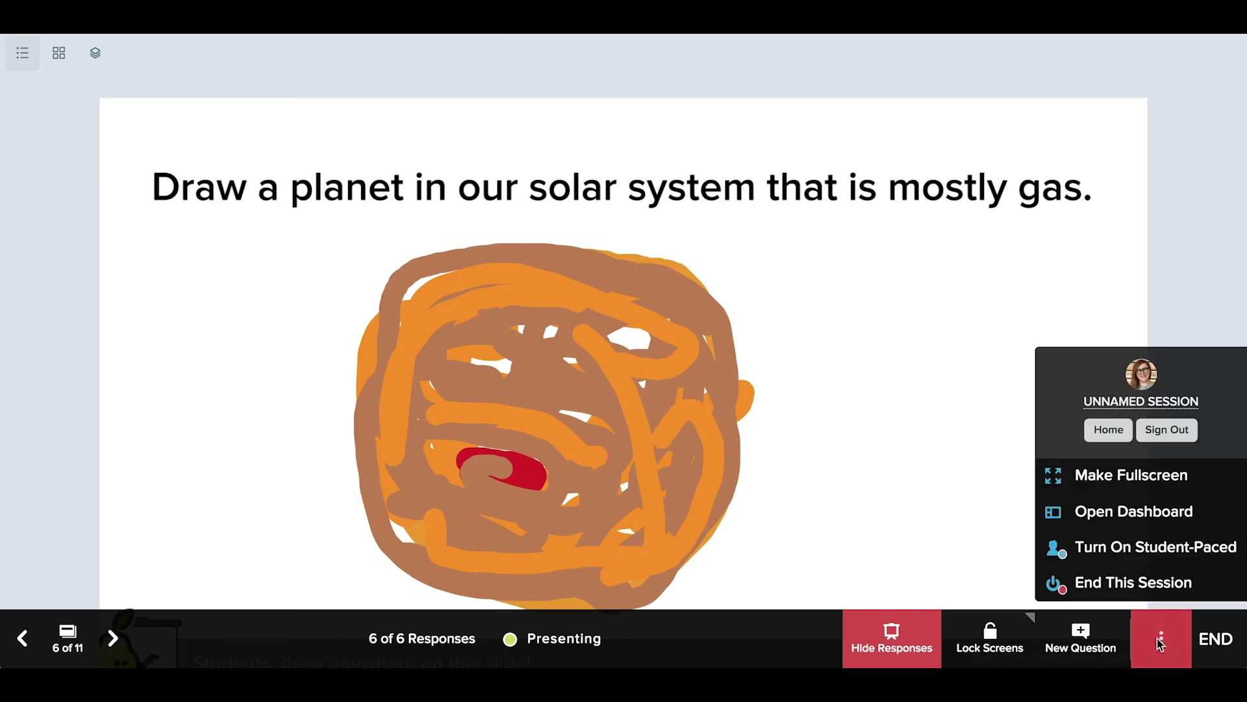
Open the teacher dashboard window, move it up-left, and view the six-student Classroom Roster.
{"action": "left_click", "coordinate": [1137, 510]}
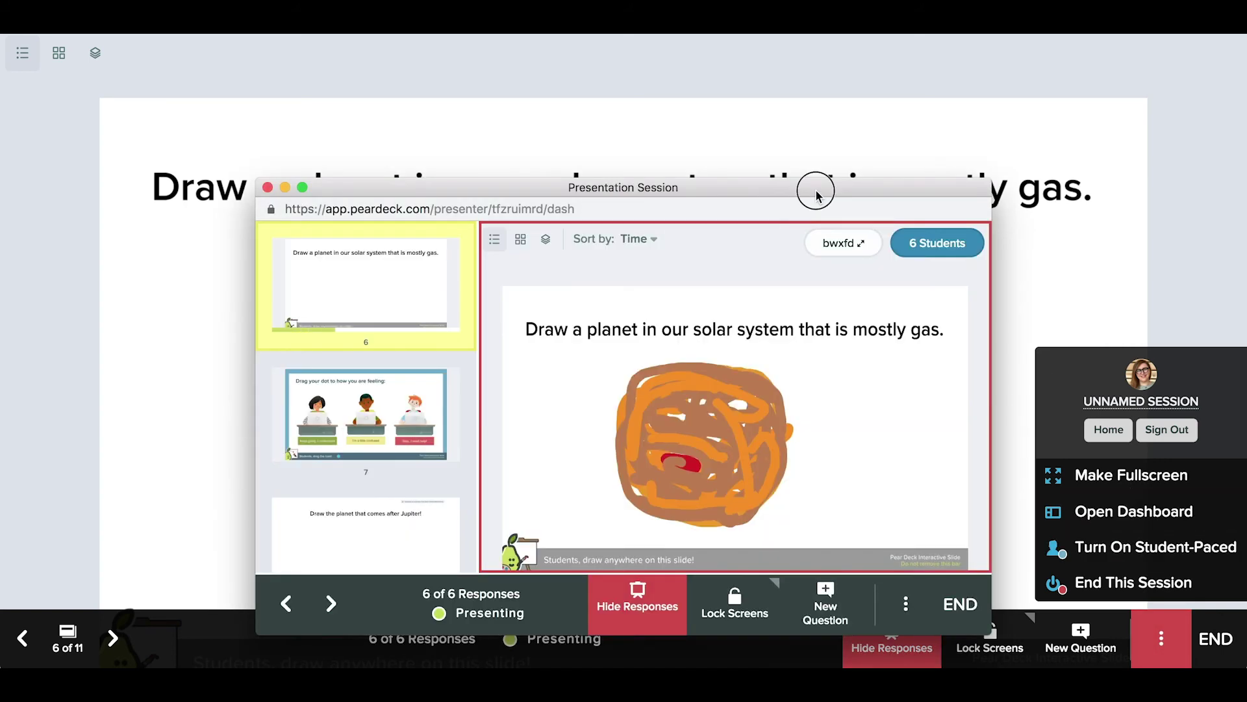
{"action": "left_click_drag", "start_coordinate": [813, 189], "coordinate": [781, 85]}
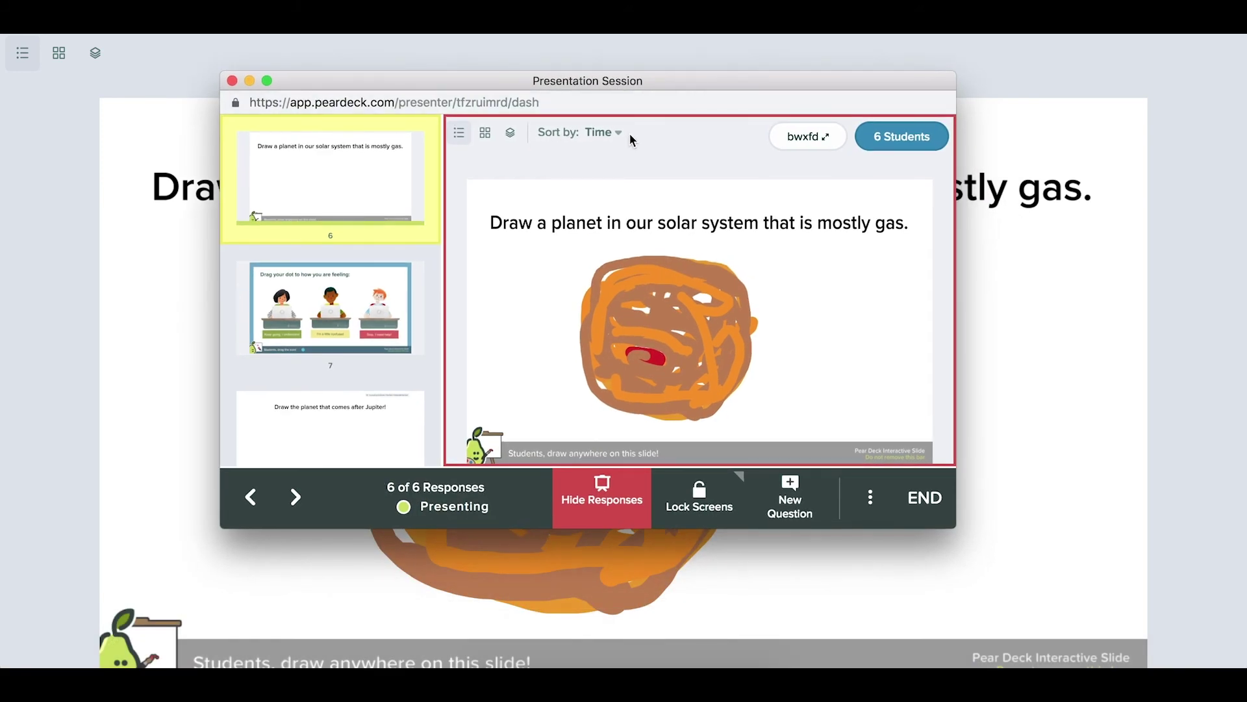
{"action": "left_click", "coordinate": [879, 140]}
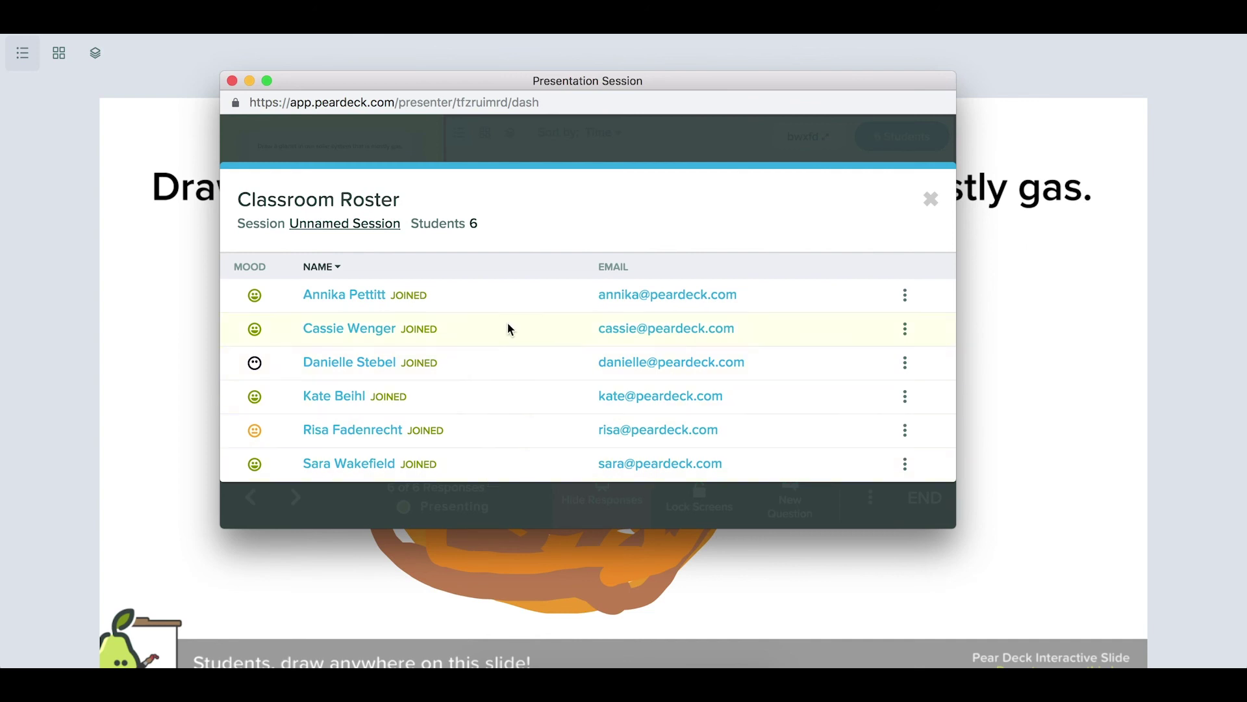
{"action": "left_click", "coordinate": [930, 200]}
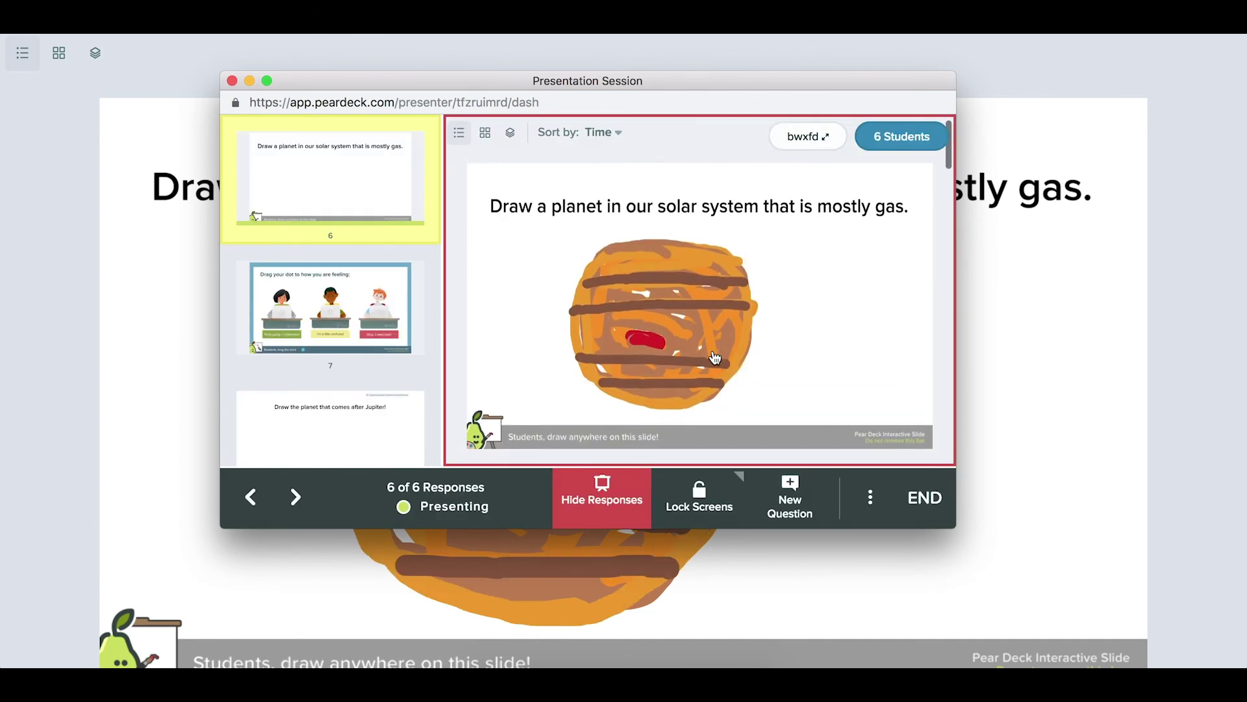
{"action": "scroll", "coordinate": [714, 358], "scroll_direction": "down", "scroll_amount": 5}
{"action": "scroll", "coordinate": [714, 358], "scroll_direction": "down", "scroll_amount": 2}
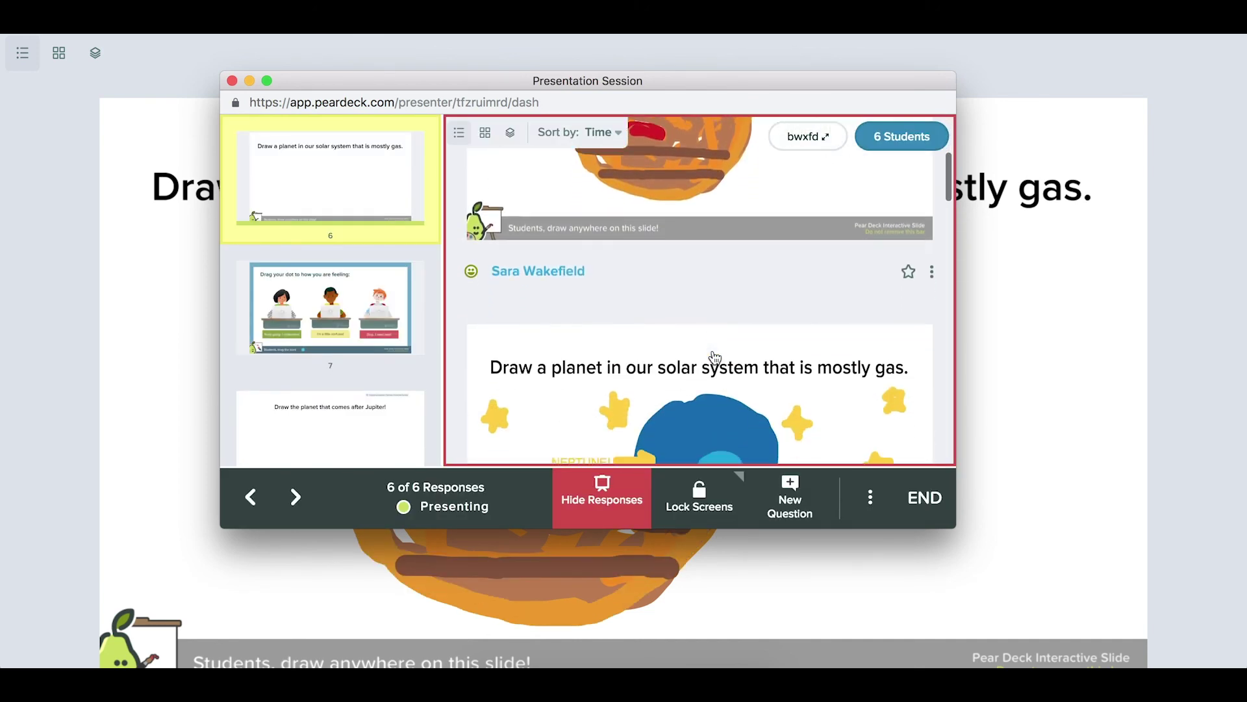
{"action": "scroll", "coordinate": [715, 358], "scroll_direction": "down", "scroll_amount": 3}
{"action": "scroll", "coordinate": [714, 358], "scroll_direction": "down", "scroll_amount": 1}
{"action": "scroll", "coordinate": [714, 358], "scroll_direction": "down", "scroll_amount": 1}
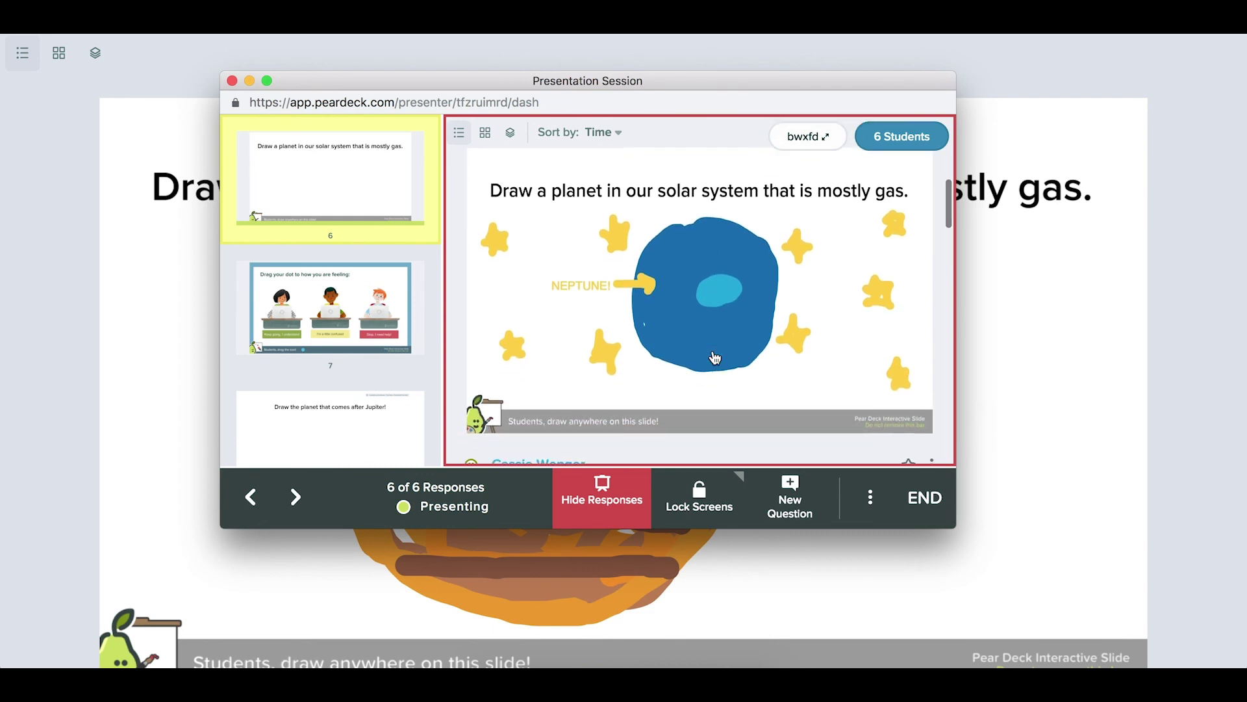
{"action": "scroll", "coordinate": [715, 358], "scroll_direction": "down", "scroll_amount": 1}
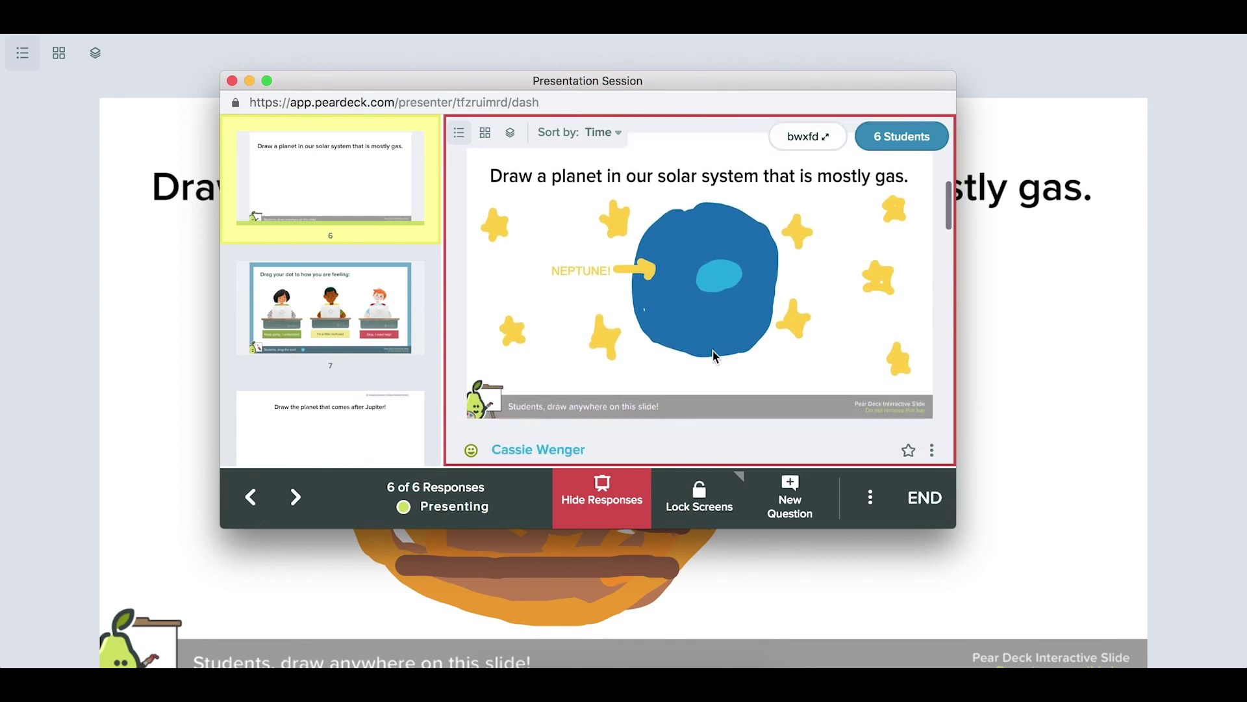
{"action": "scroll", "coordinate": [715, 358], "scroll_direction": "down", "scroll_amount": 2}
{"action": "scroll", "coordinate": [714, 357], "scroll_direction": "down", "scroll_amount": 2}
{"action": "scroll", "coordinate": [715, 357], "scroll_direction": "down", "scroll_amount": 1}
{"action": "scroll", "coordinate": [714, 358], "scroll_direction": "down", "scroll_amount": 1}
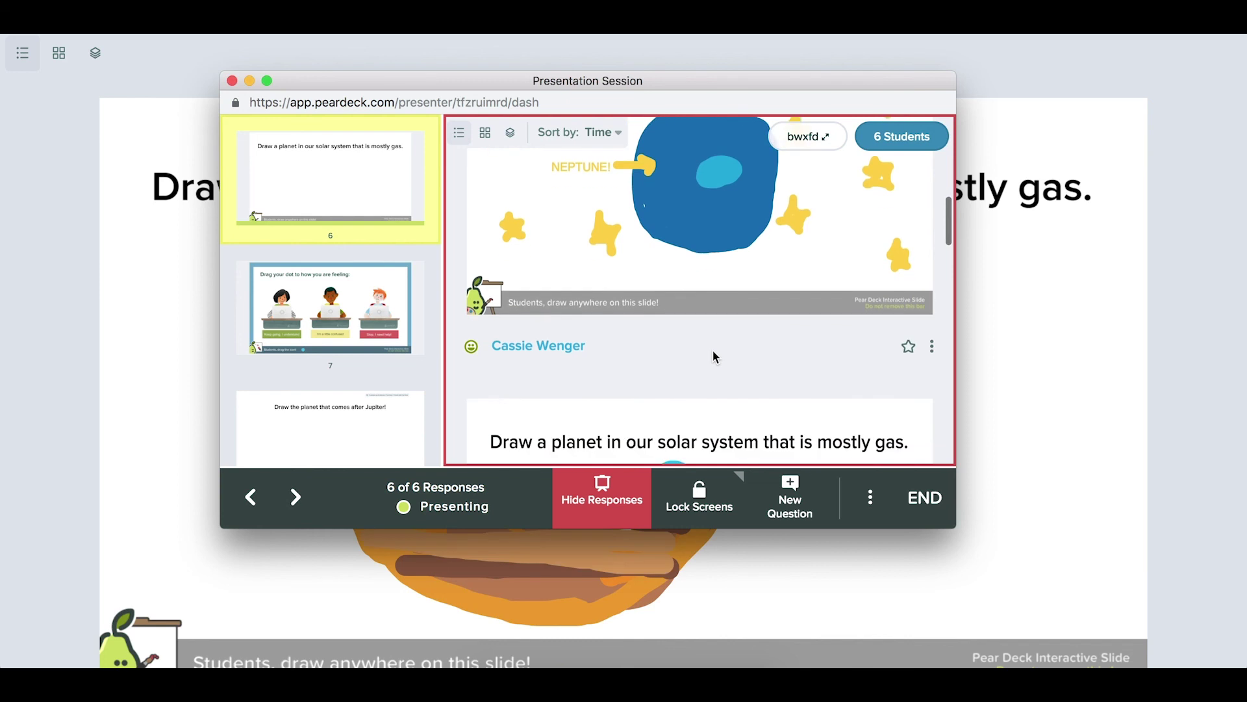